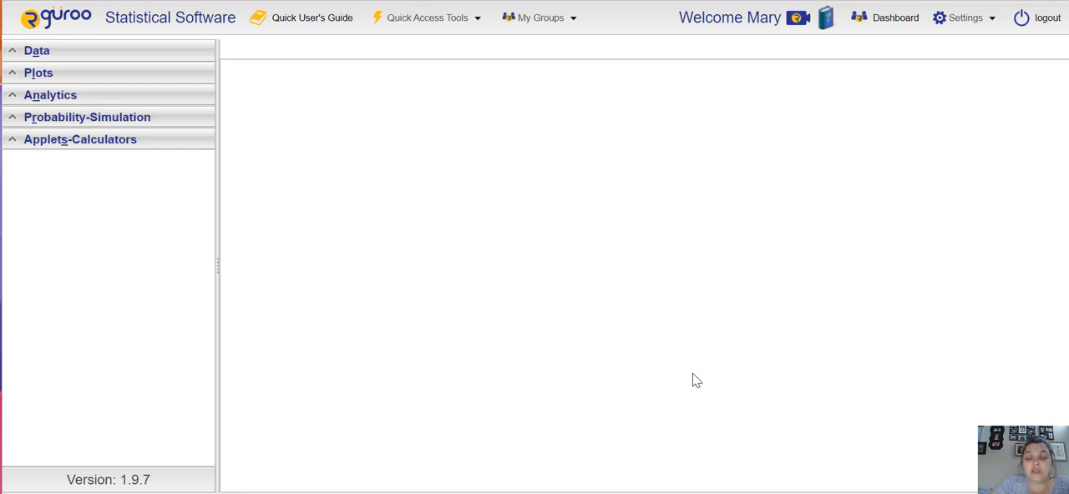
# Step: Check which datasets are available in the Data section
pyautogui.click(12, 53)
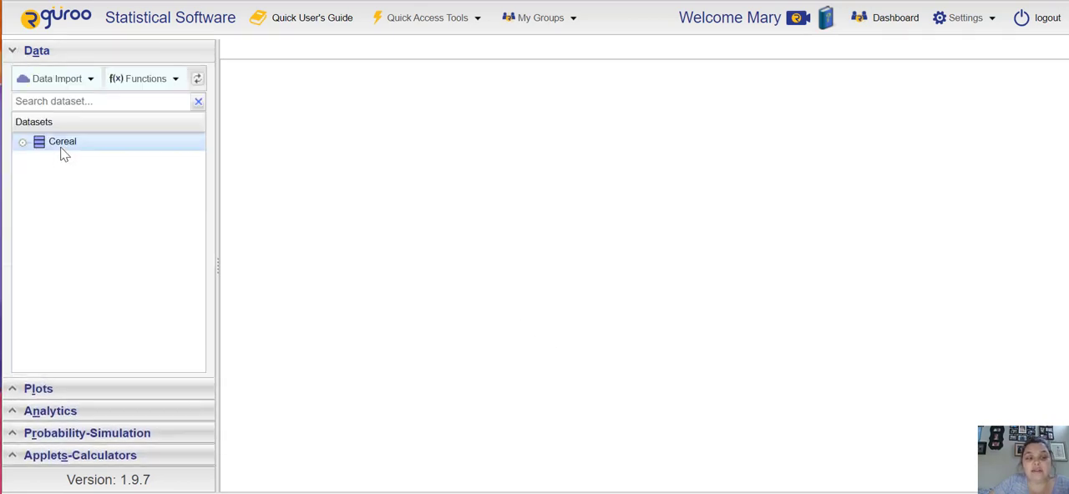
pyautogui.moveTo(64, 151)
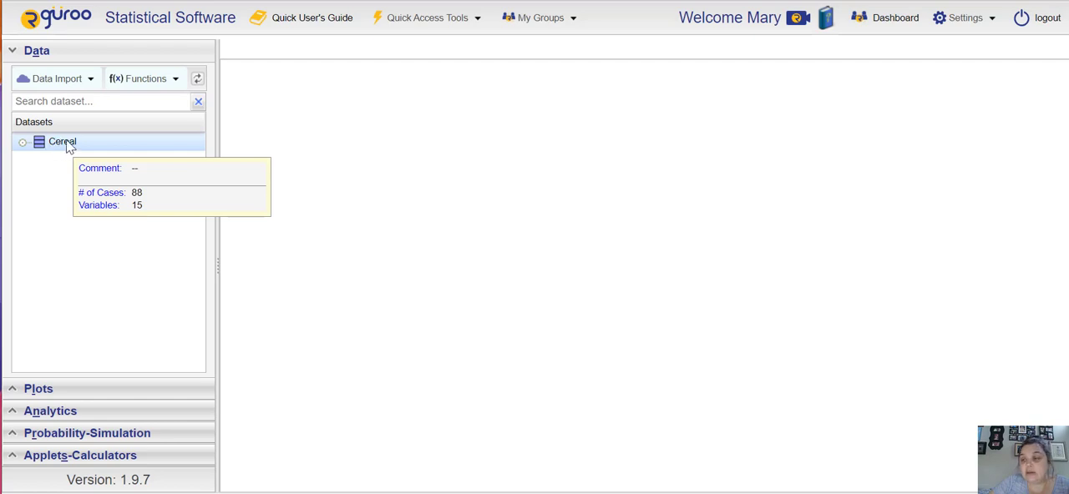
pyautogui.click(12, 53)
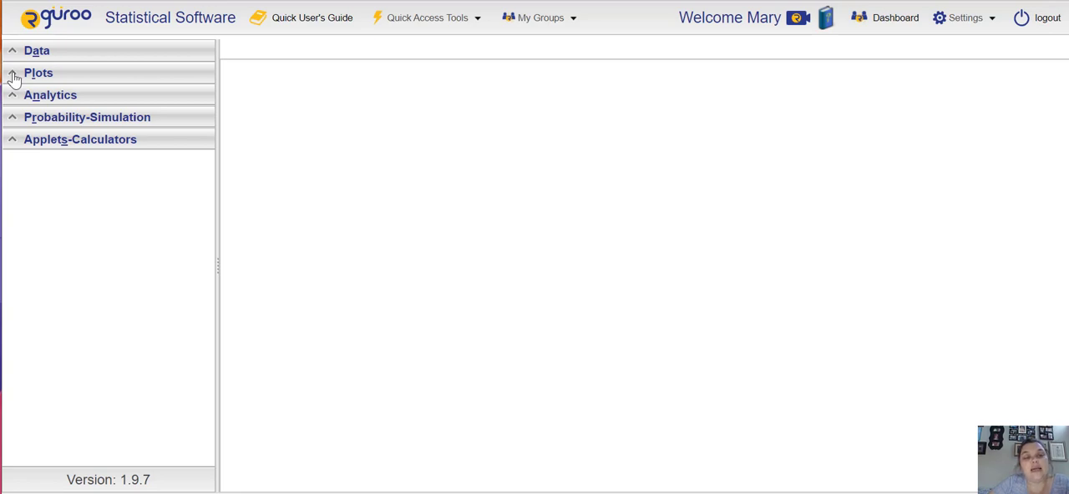
# Step: Create a new histogram plot
pyautogui.click(14, 77)
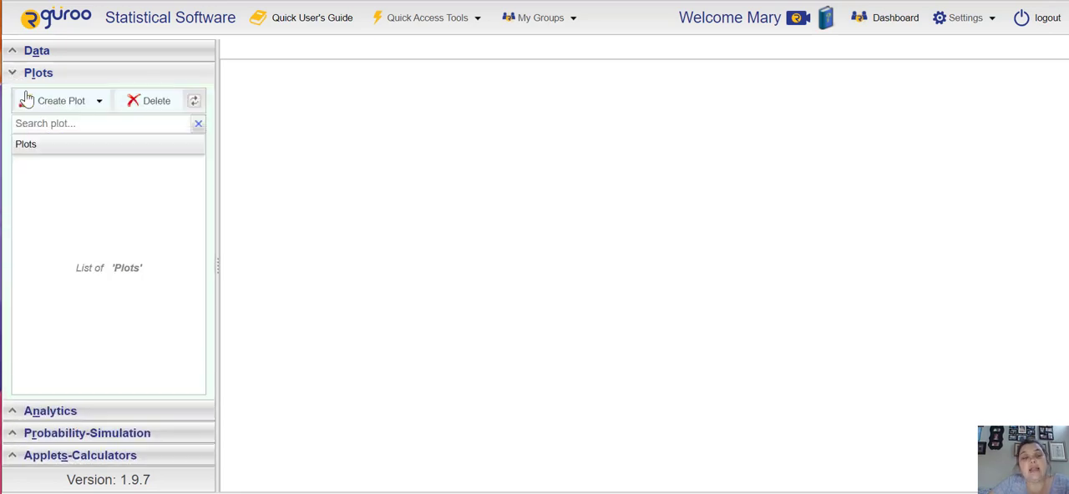
pyautogui.click(98, 102)
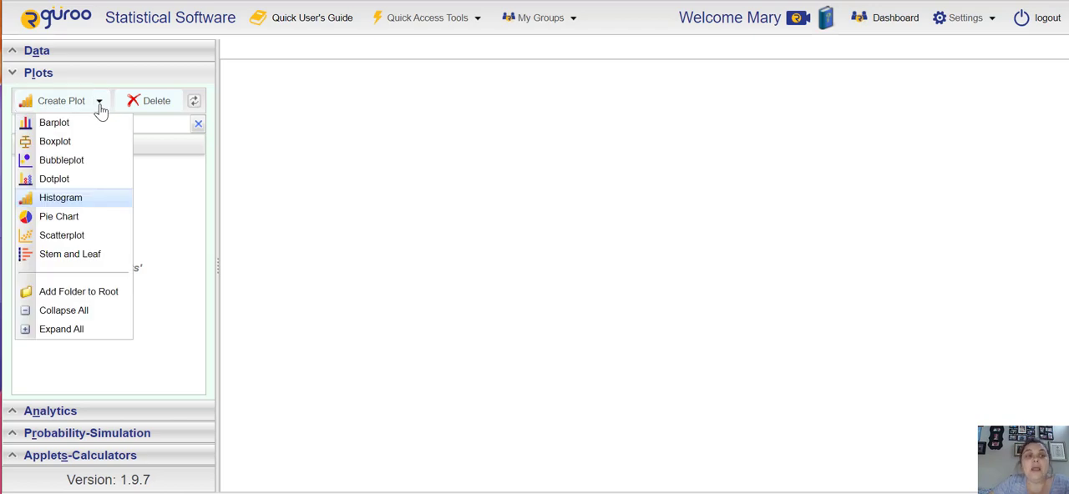
pyautogui.click(79, 203)
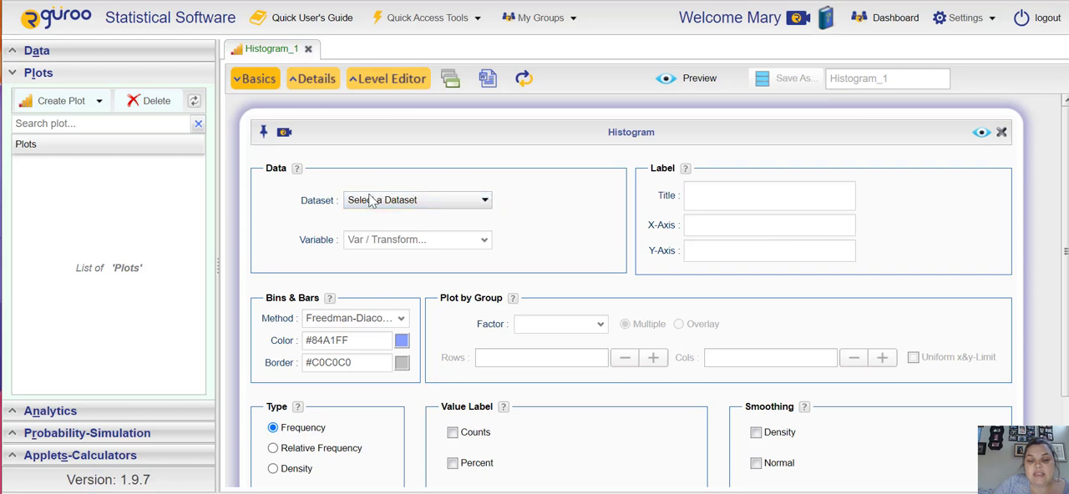
# Step: Set the histogram's dataset to Cereal and its variable to Calories, and preview the plot
pyautogui.click(486, 203)
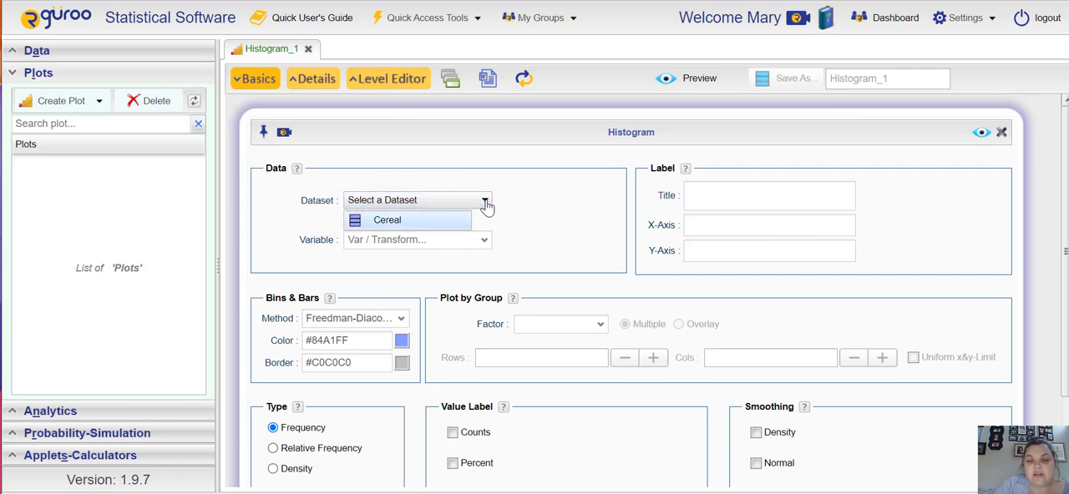
pyautogui.click(395, 221)
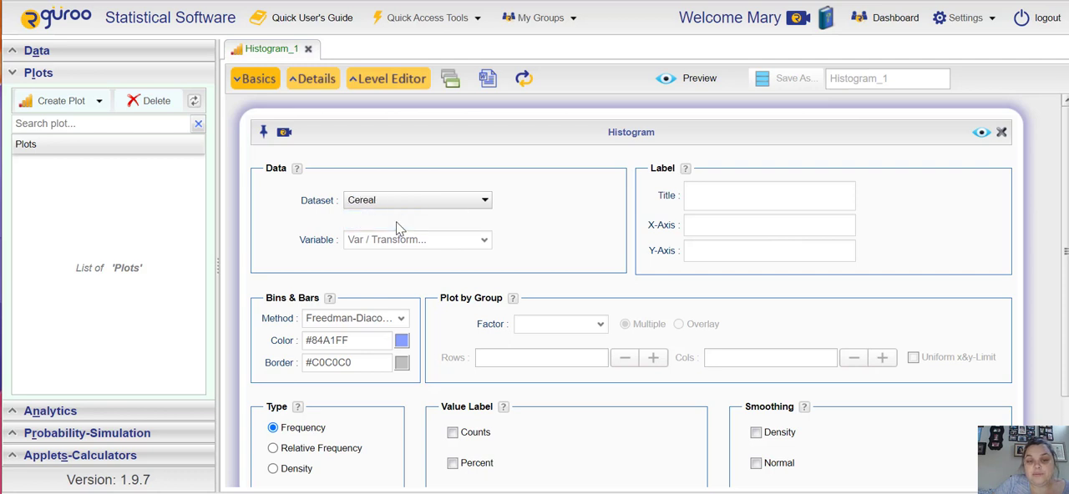
pyautogui.click(484, 244)
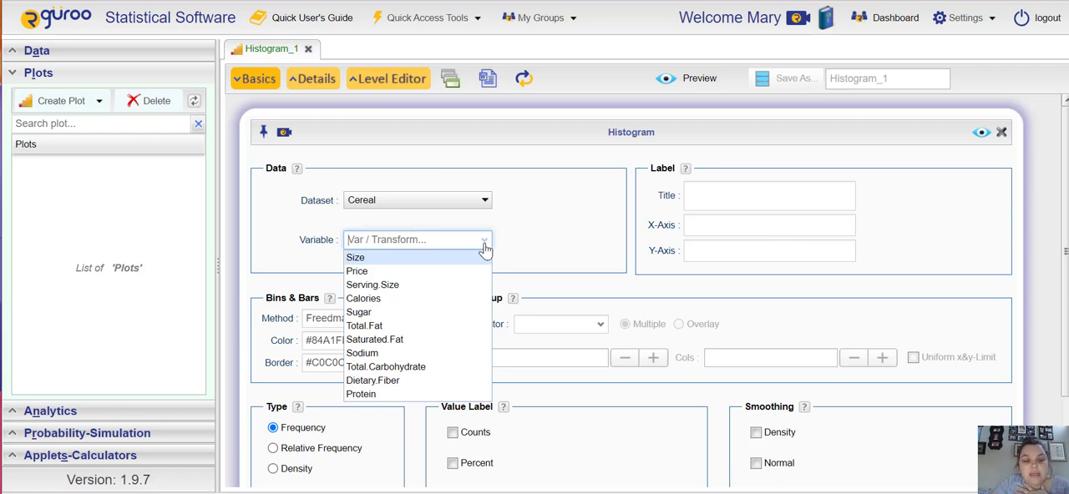
pyautogui.click(398, 300)
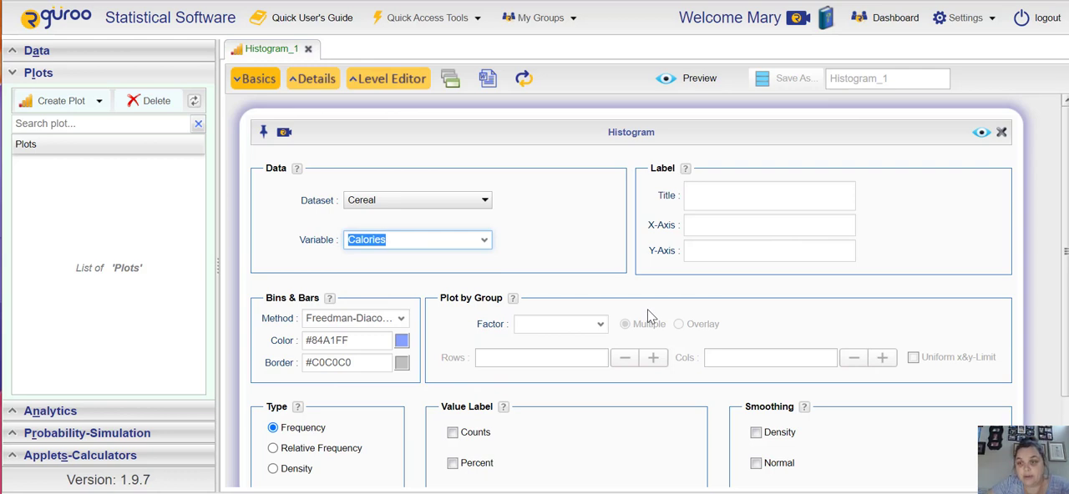
pyautogui.click(984, 135)
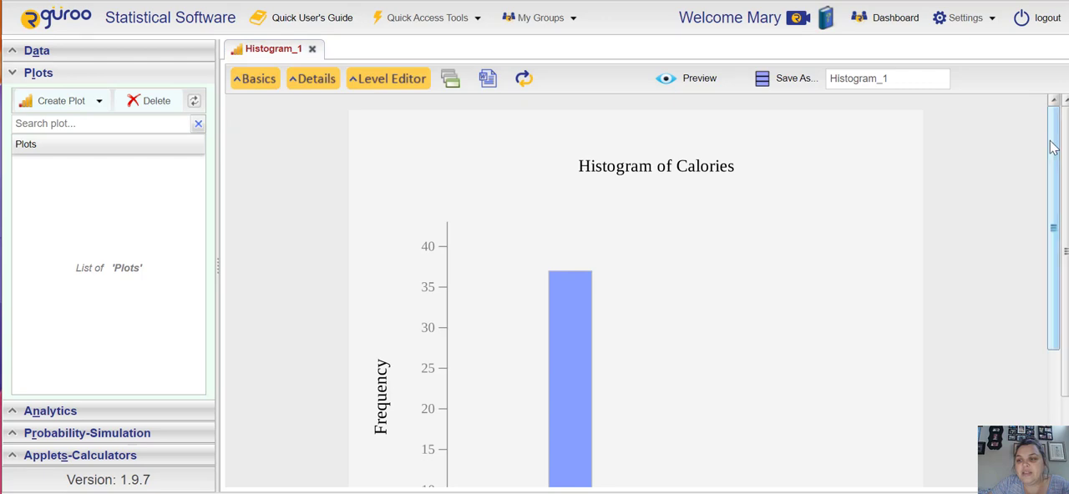
pyautogui.moveTo(1057, 148); pyautogui.dragTo(1065, 240)
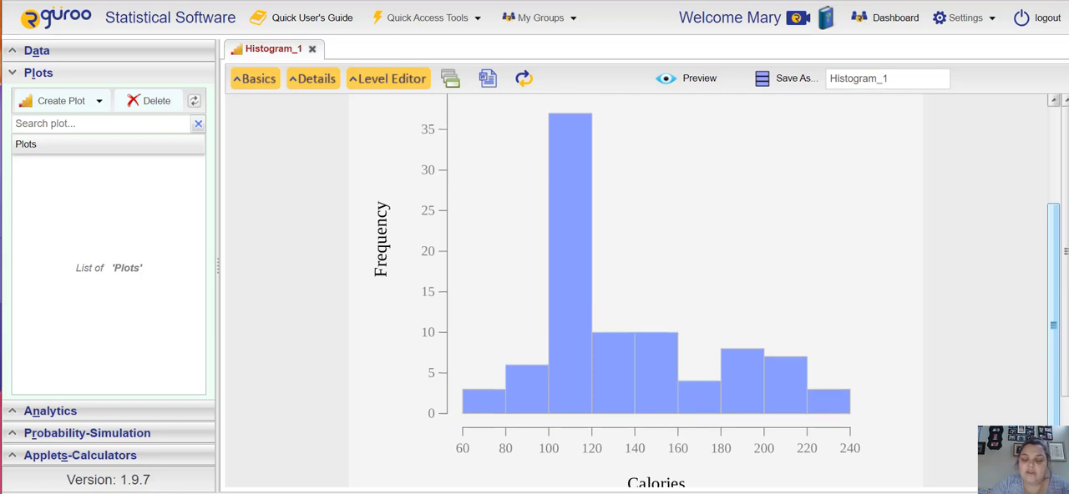
pyautogui.moveTo(1053, 326); pyautogui.dragTo(1053, 318)
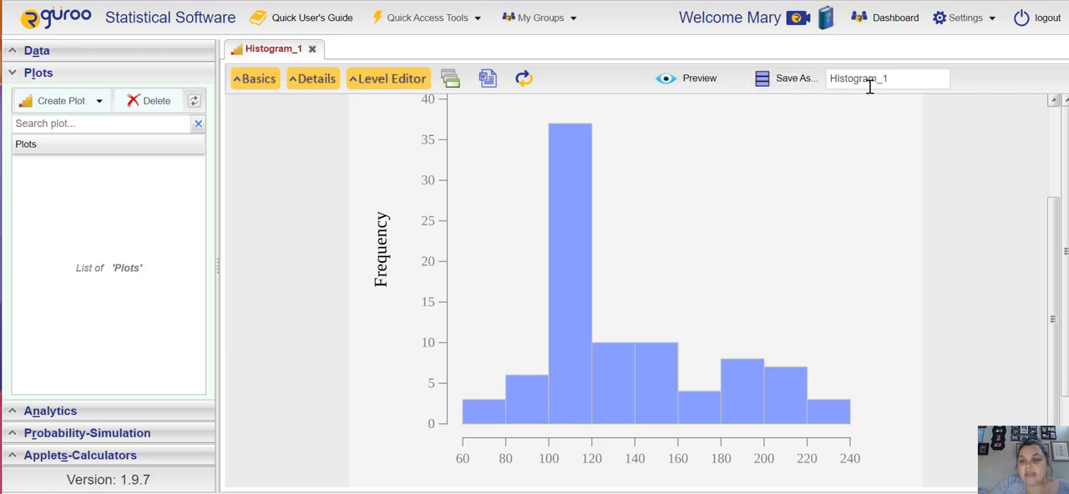
# Step: Save the histogram under the name "Cereal Calorie Histogram"
pyautogui.moveTo(892, 81); pyautogui.dragTo(833, 81)
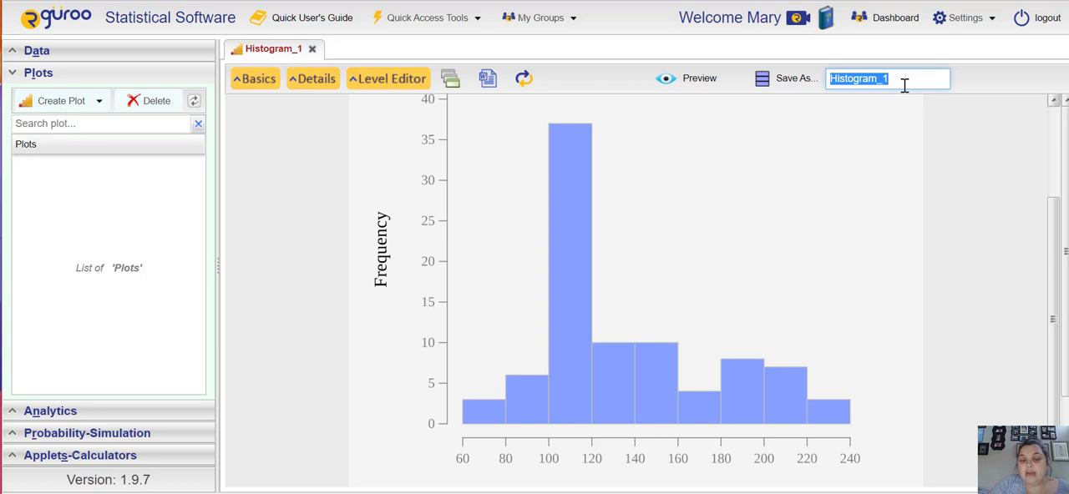
pyautogui.write('Cr')
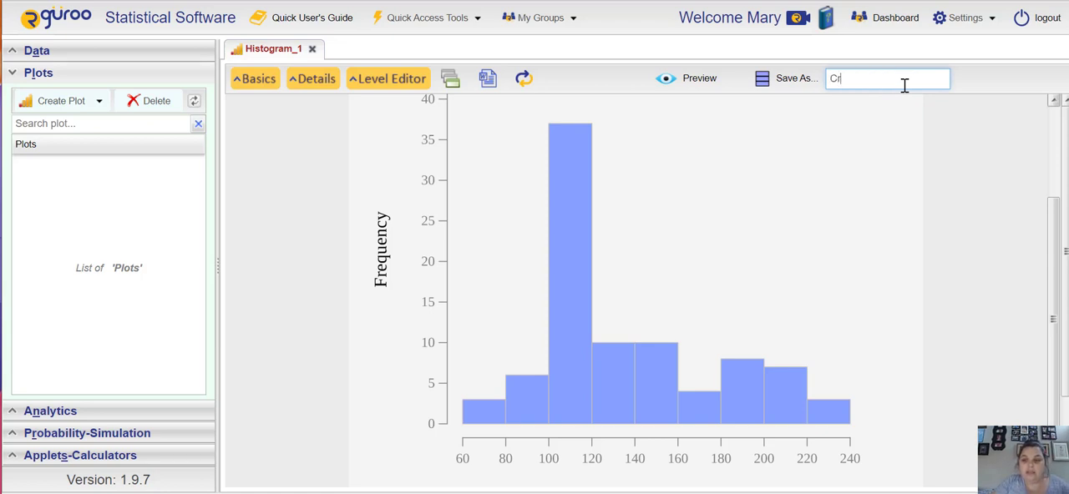
pyautogui.write('eat')
pyautogui.press('BackSpace')
pyautogui.press('BackSpace')
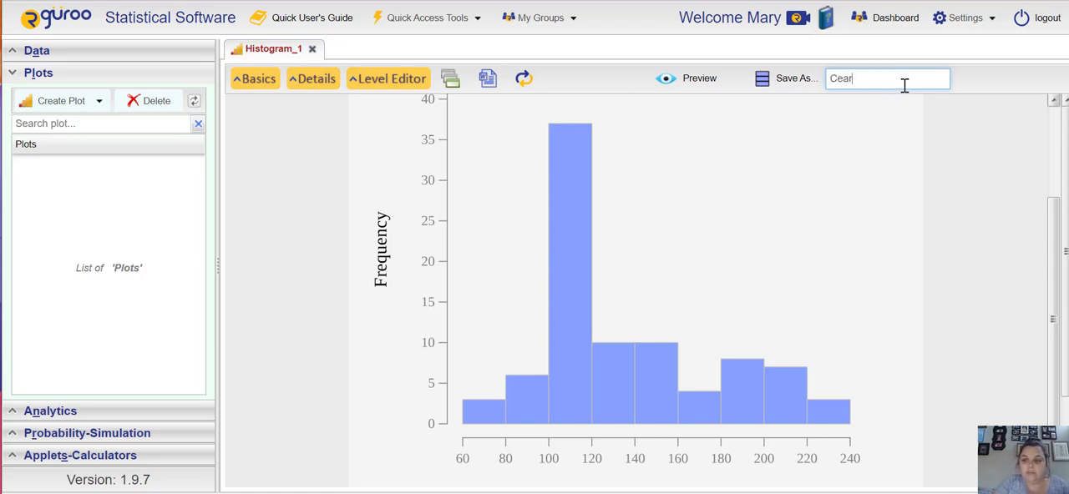
pyautogui.write('eal Calorie Histogram')
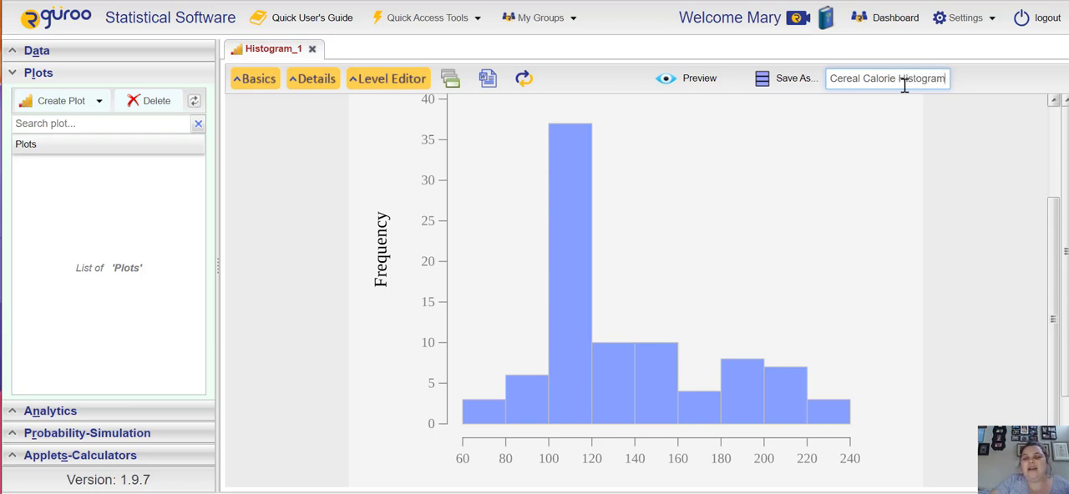
pyautogui.click(790, 82)
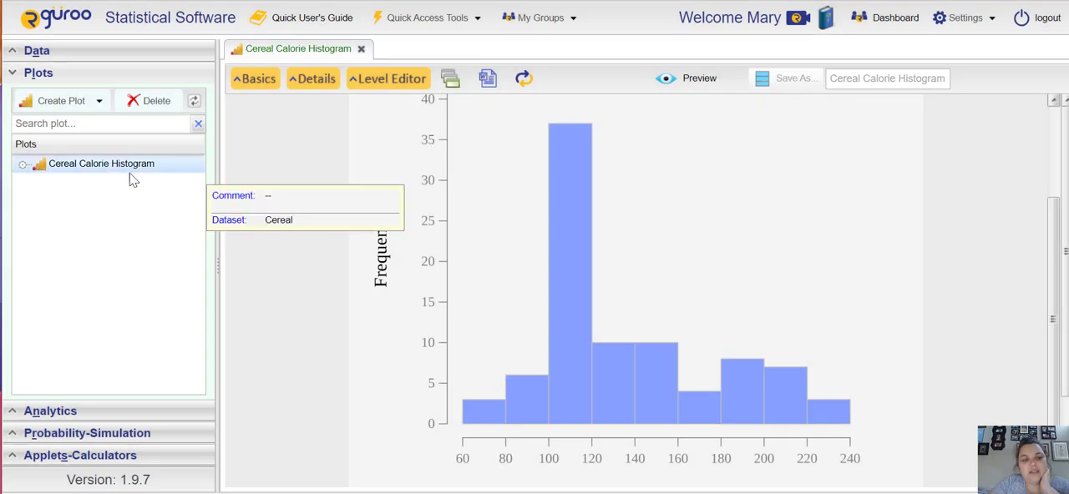
pyautogui.moveTo(106, 174)
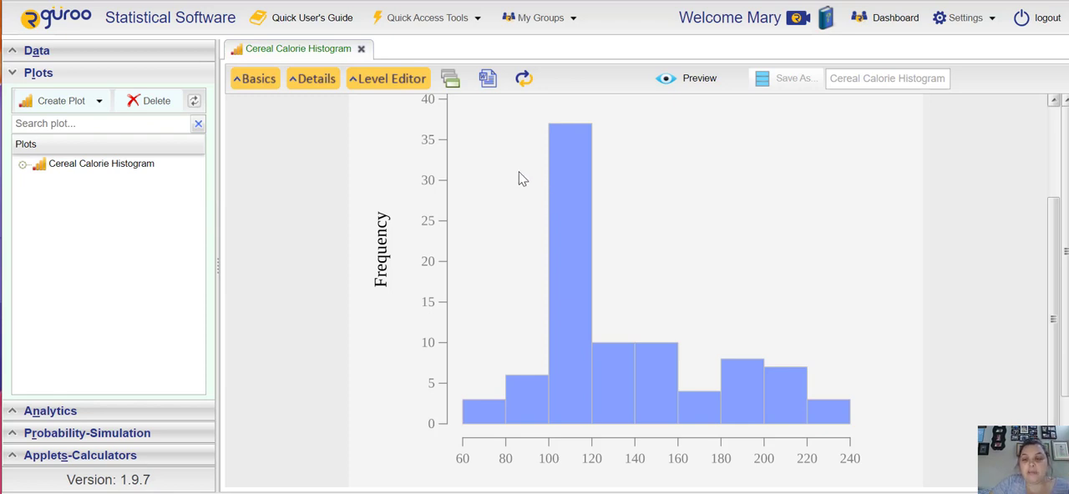
# Step: Set the plot title of the histogram to "Cereal Calories Histogram"
pyautogui.click(255, 83)
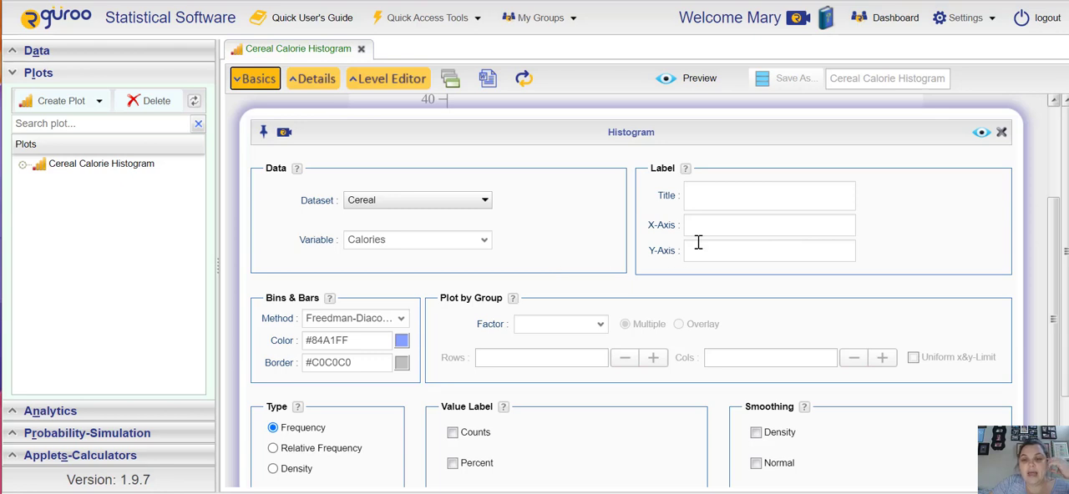
pyautogui.click(714, 200)
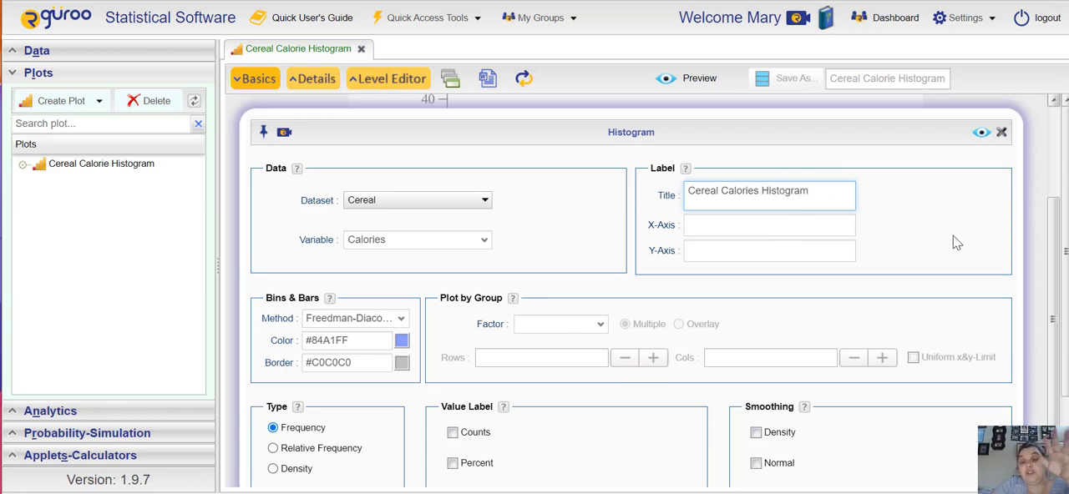
pyautogui.moveTo(1054, 253); pyautogui.dragTo(1054, 314)
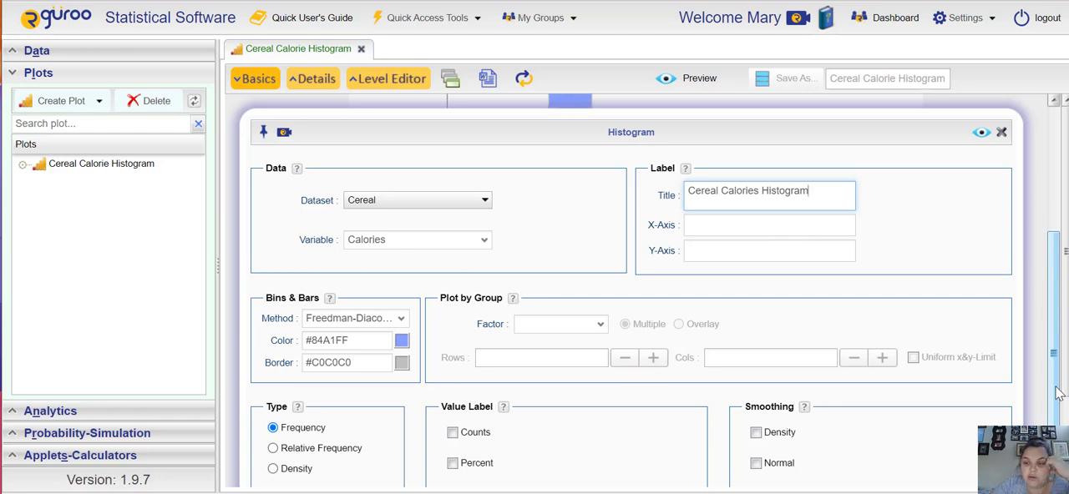
# Step: Change the histogram type to Relative Frequency and preview the plot with its title and vertical axis
pyautogui.click(274, 448)
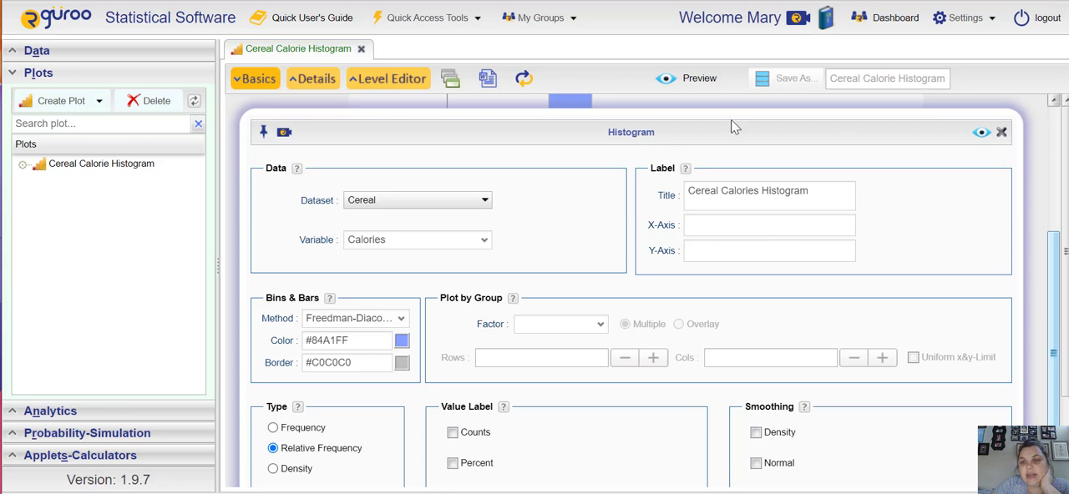
pyautogui.click(982, 133)
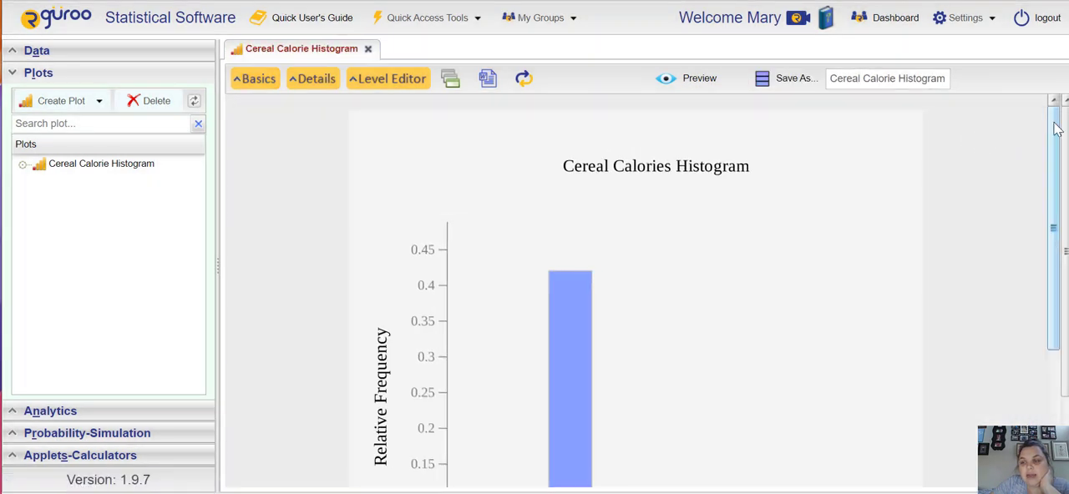
pyautogui.scroll(-1, 1059, 162)
pyautogui.scroll(-2, 1059, 162)
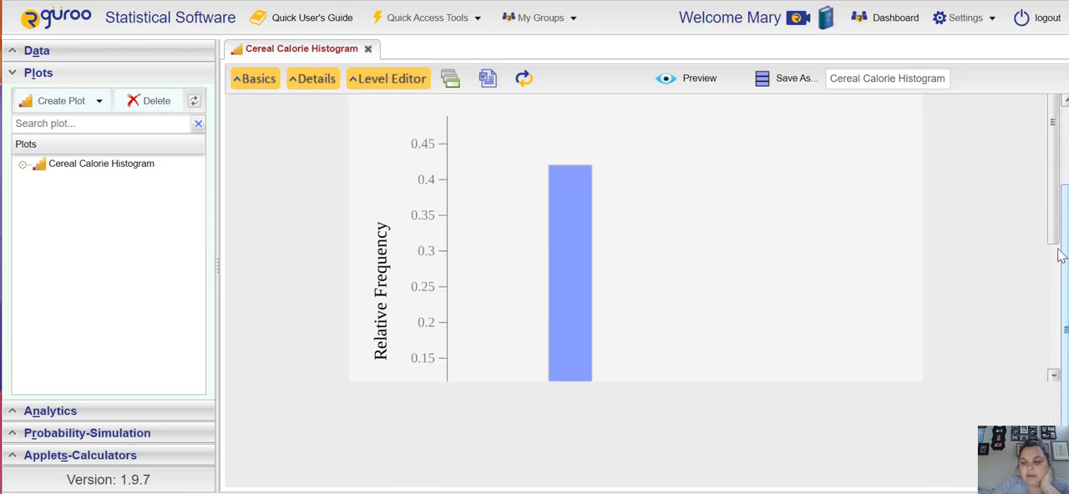
pyautogui.moveTo(1055, 232); pyautogui.dragTo(1043, 201)
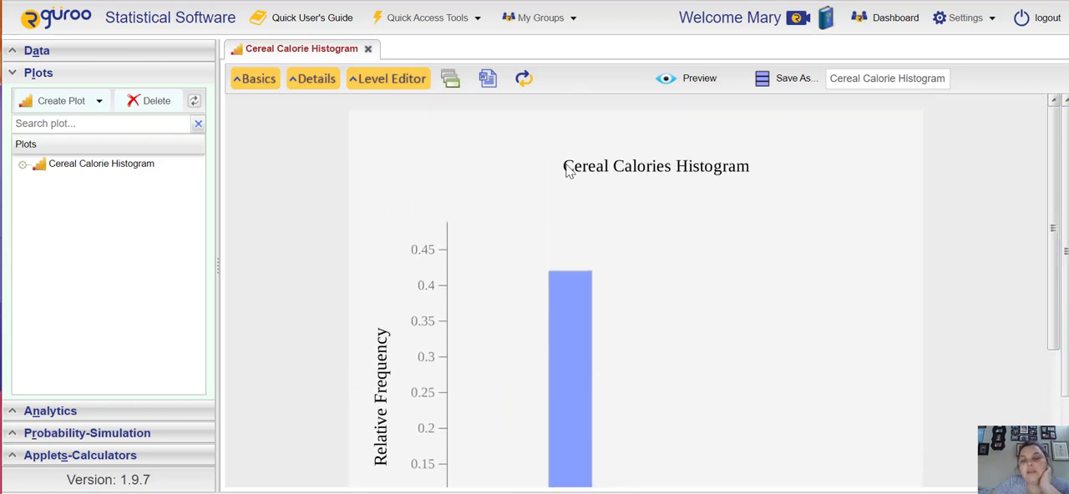
pyautogui.moveTo(574, 166); pyautogui.dragTo(641, 160)
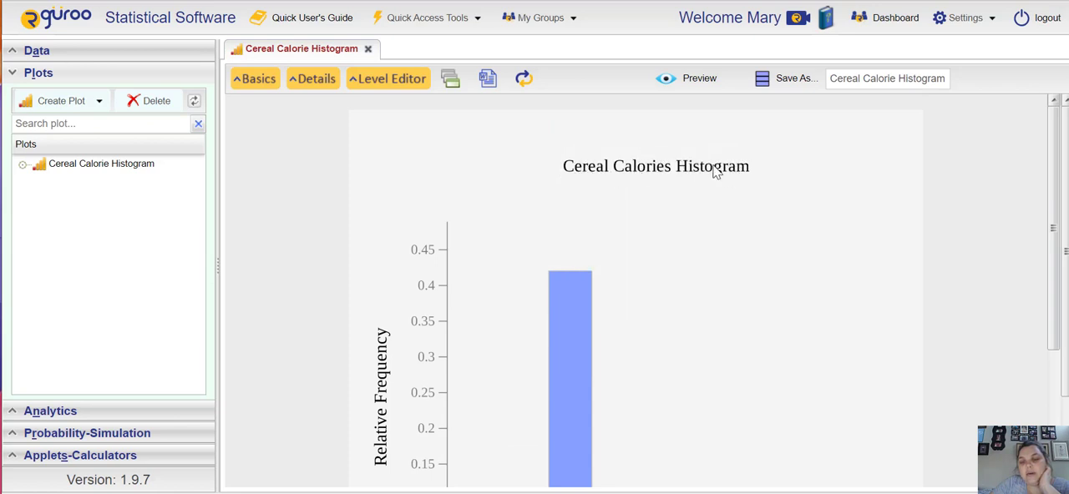
# Step: Set the histogram type to Frequency with Counts value labels on the bars, and preview the plot
pyautogui.click(259, 82)
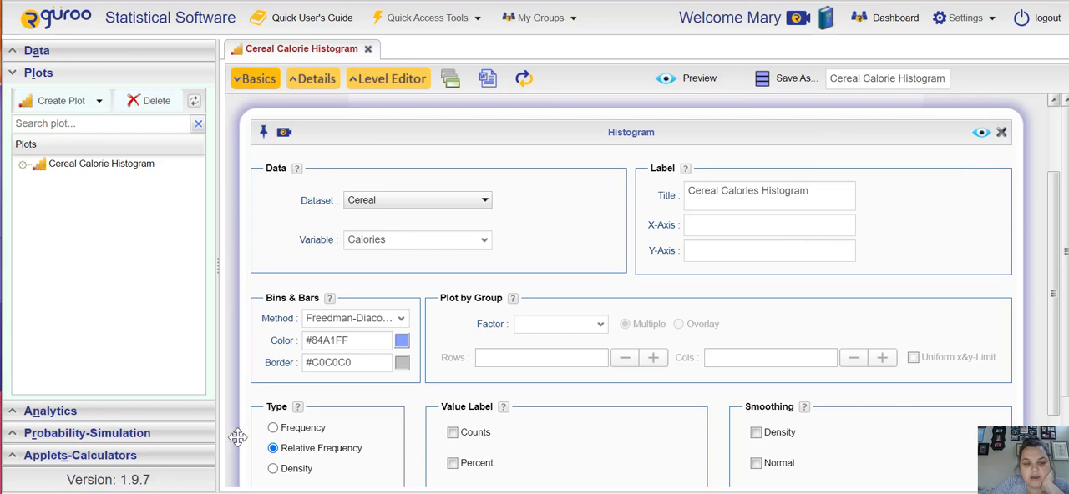
pyautogui.click(452, 433)
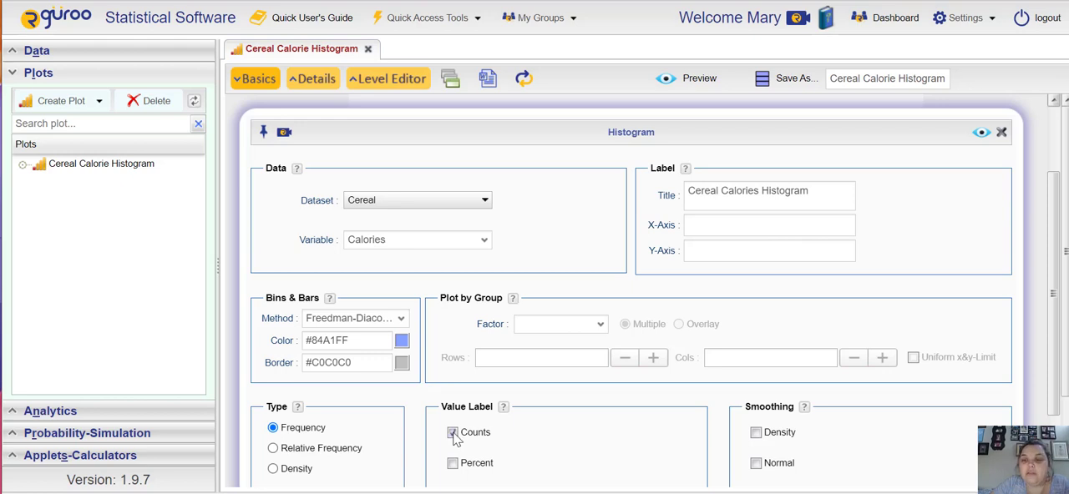
pyautogui.click(980, 133)
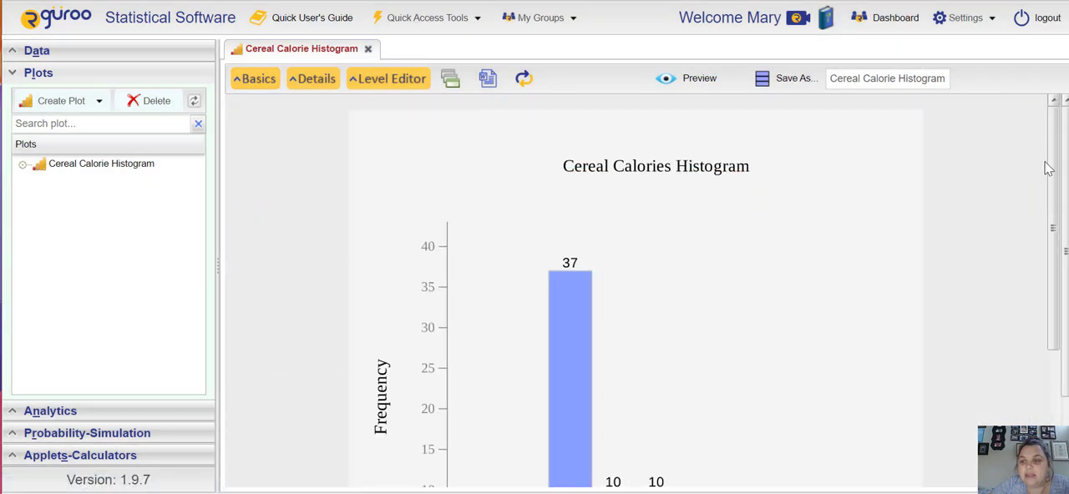
pyautogui.moveTo(1046, 165); pyautogui.dragTo(1050, 255)
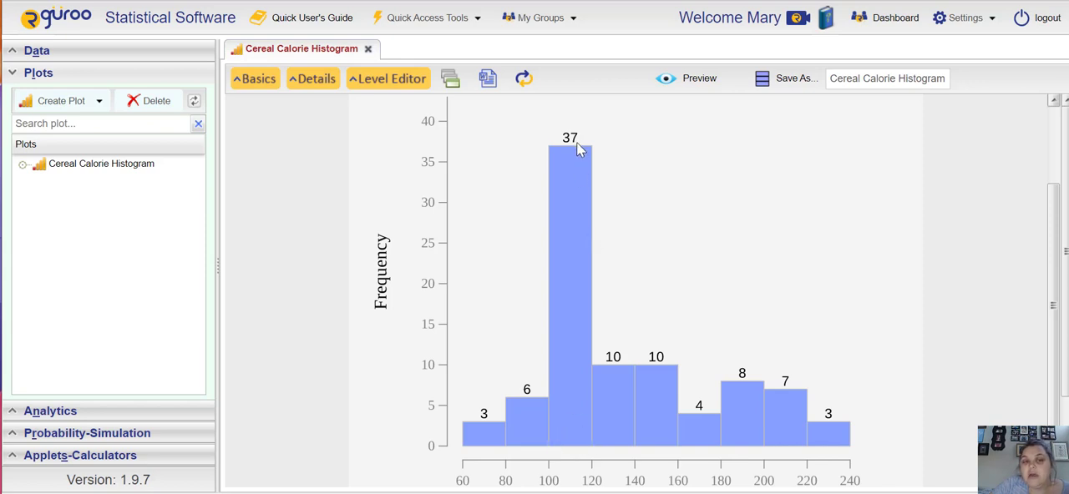
# Step: Add Percent value labels to the histogram bars and preview the plot
pyautogui.click(261, 79)
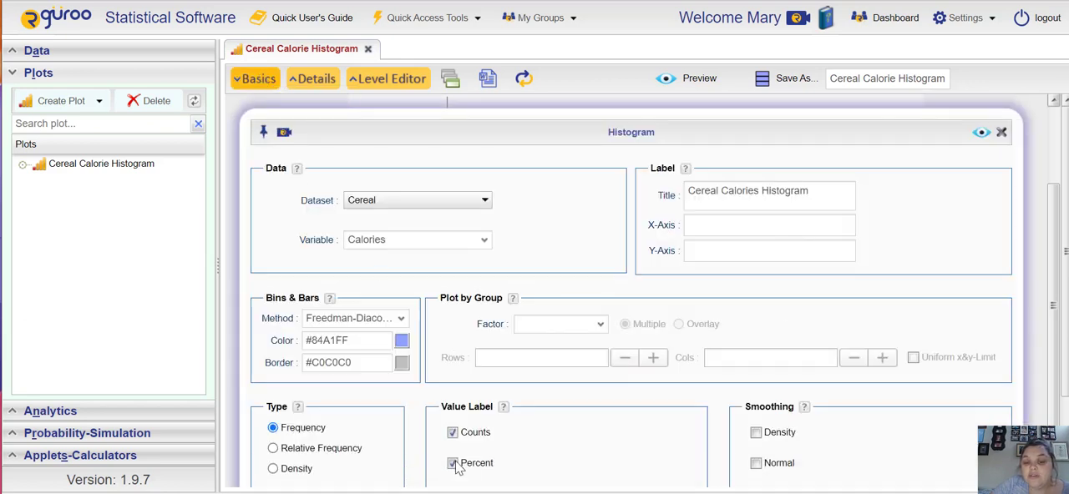
pyautogui.moveTo(1065, 251); pyautogui.dragTo(1044, 258)
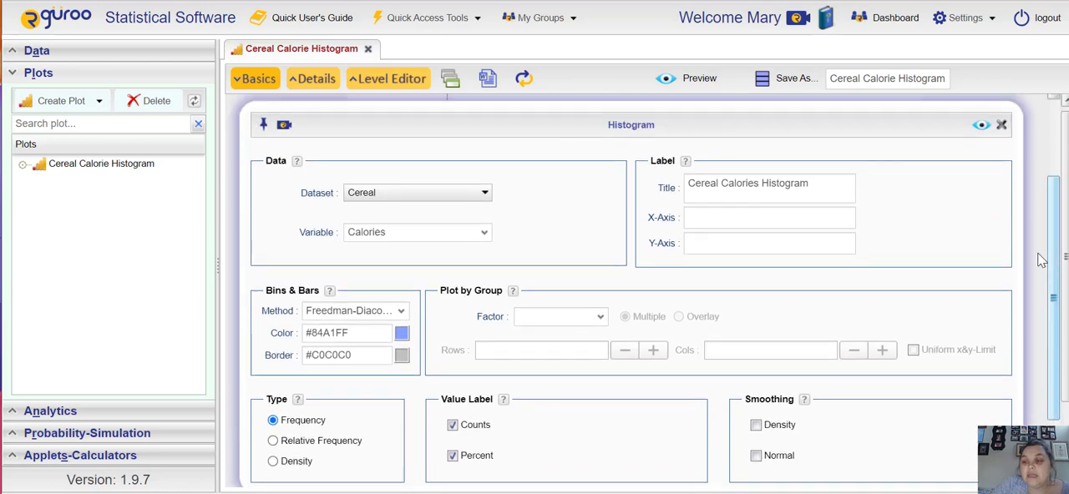
pyautogui.click(984, 125)
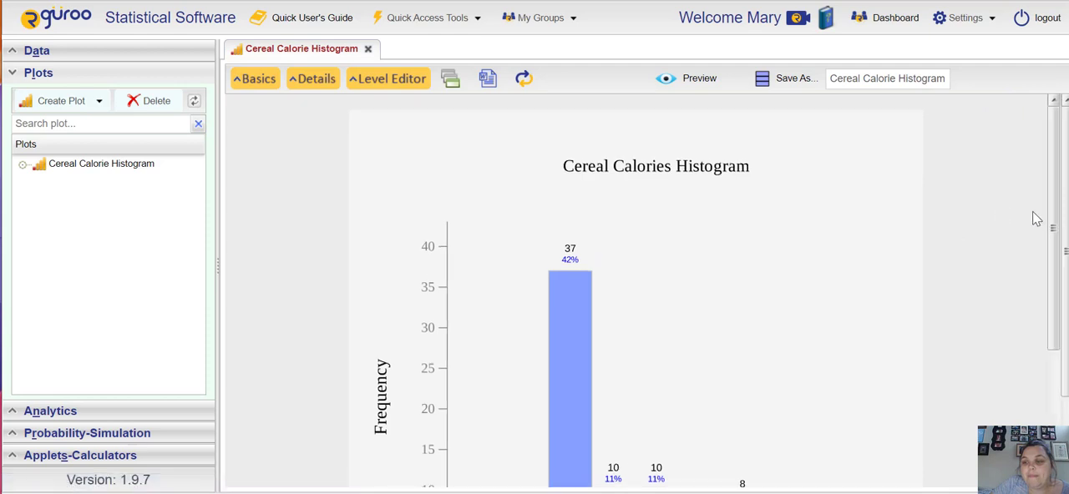
pyautogui.moveTo(1054, 213); pyautogui.dragTo(1040, 321)
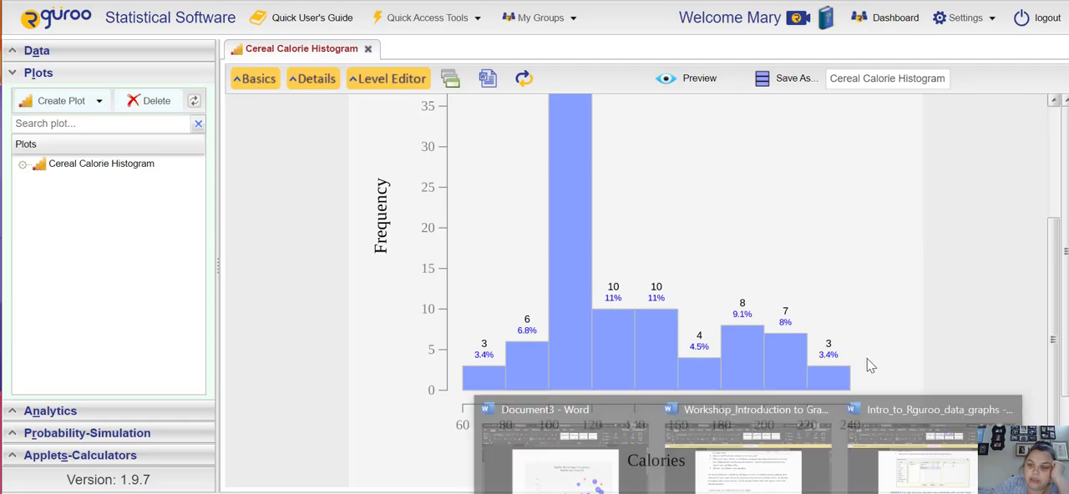
pyautogui.moveTo(1049, 306); pyautogui.dragTo(1054, 284)
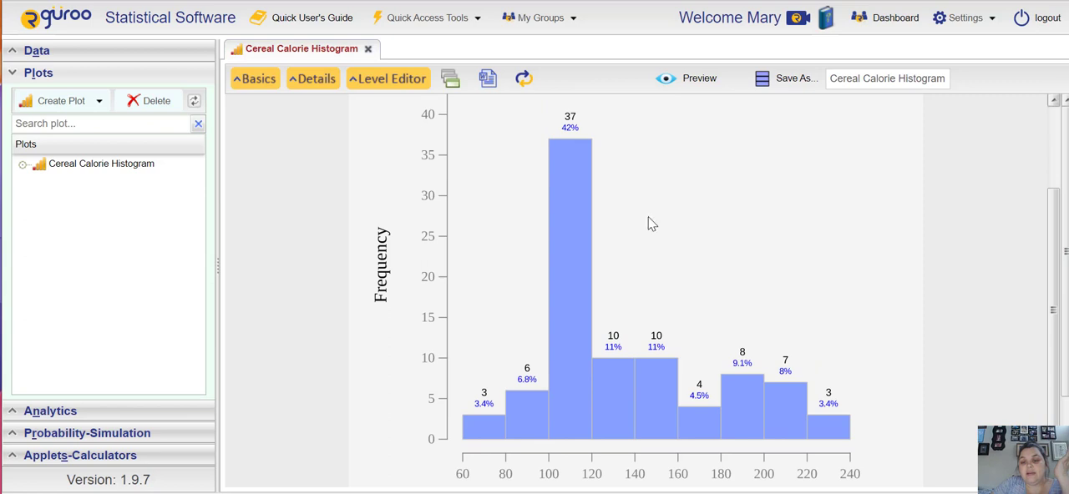
pyautogui.rightClick(717, 250)
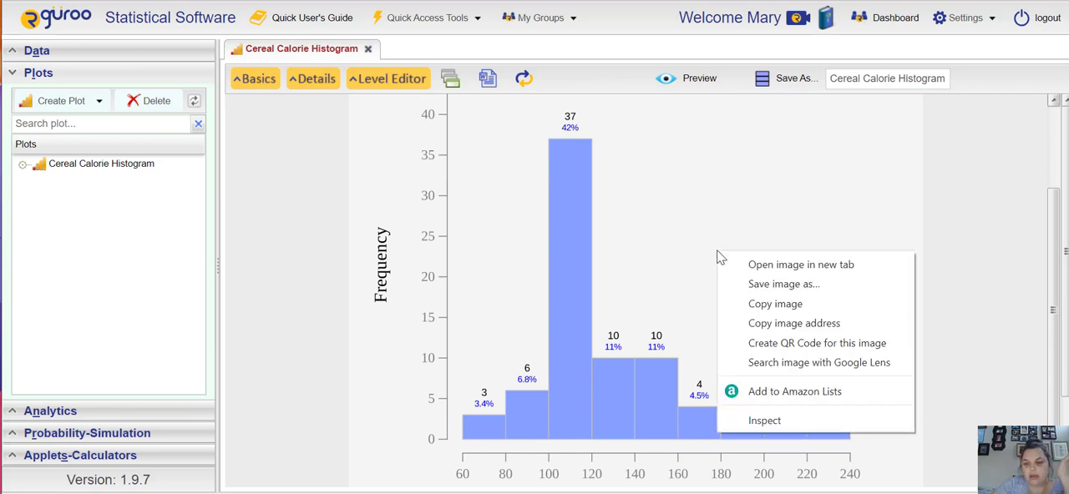
pyautogui.click(760, 285)
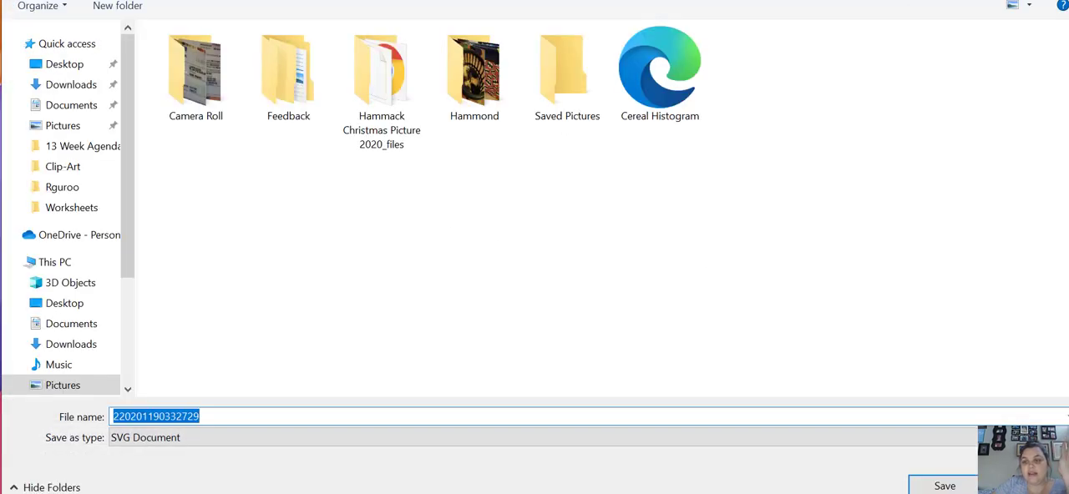
pyautogui.click(1059, 1)
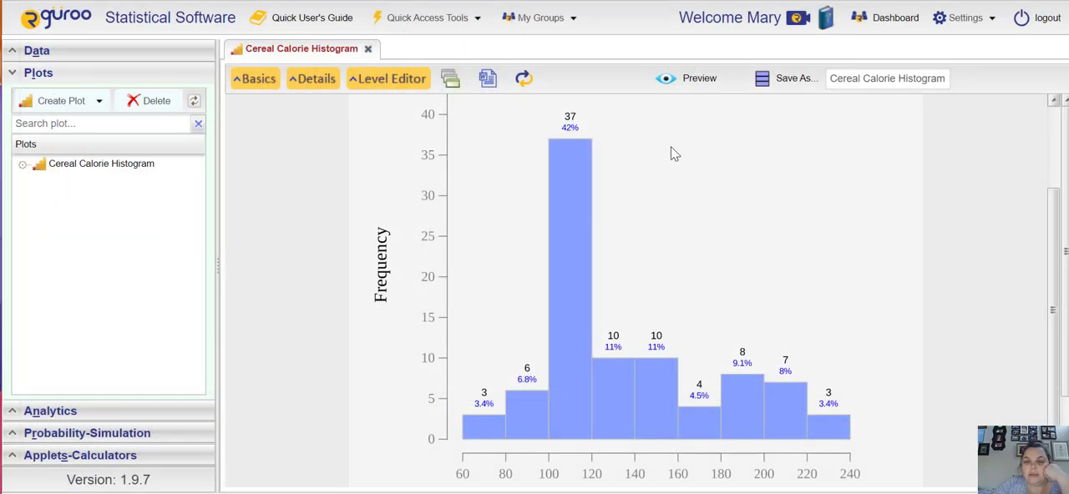
# Step: Copy the histogram image and create a new blank document in Word
pyautogui.rightClick(688, 197)
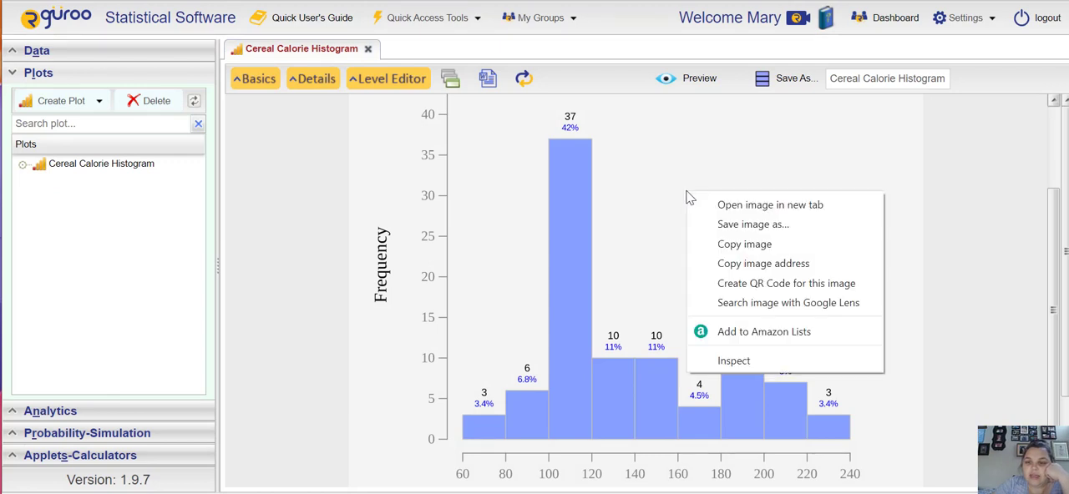
pyautogui.click(743, 247)
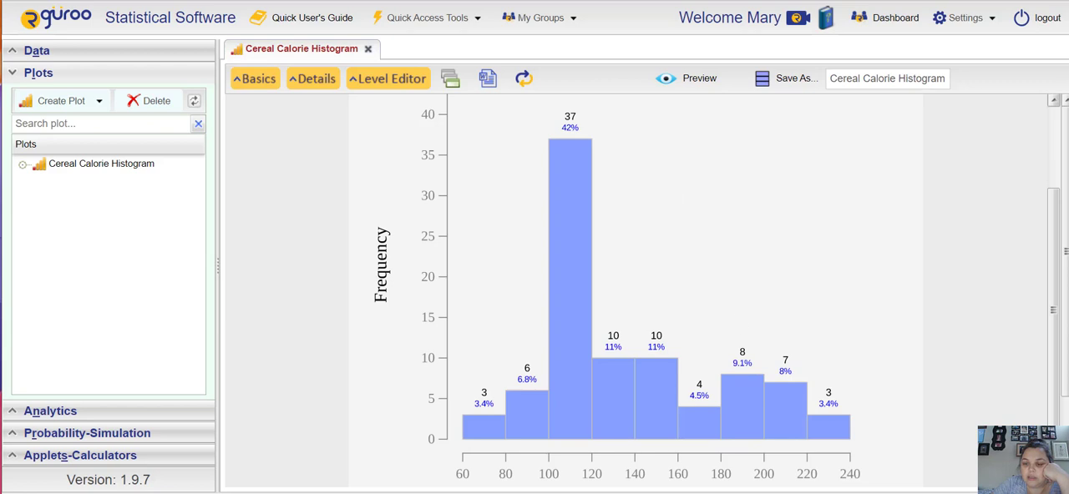
pyautogui.moveTo(749, 492)
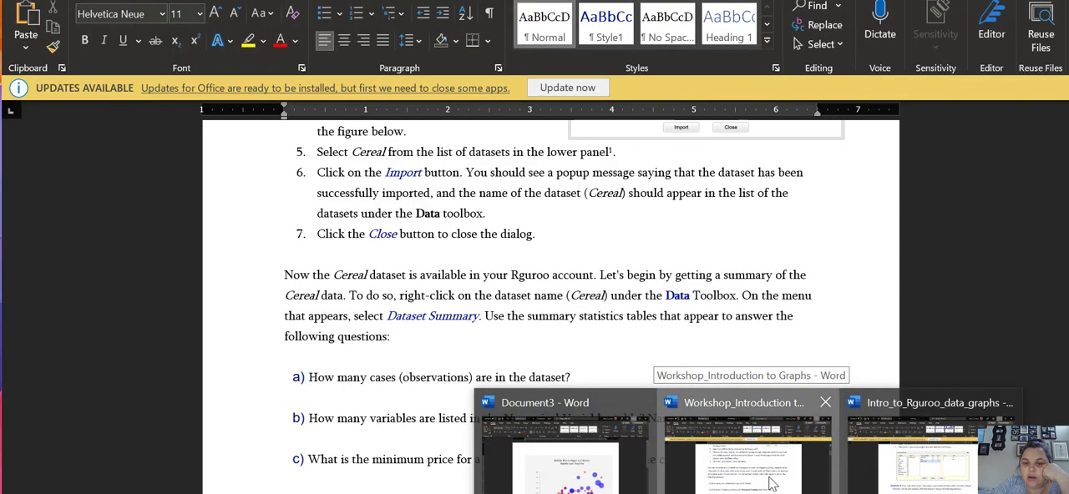
pyautogui.click(765, 487)
pyautogui.click(20, 8)
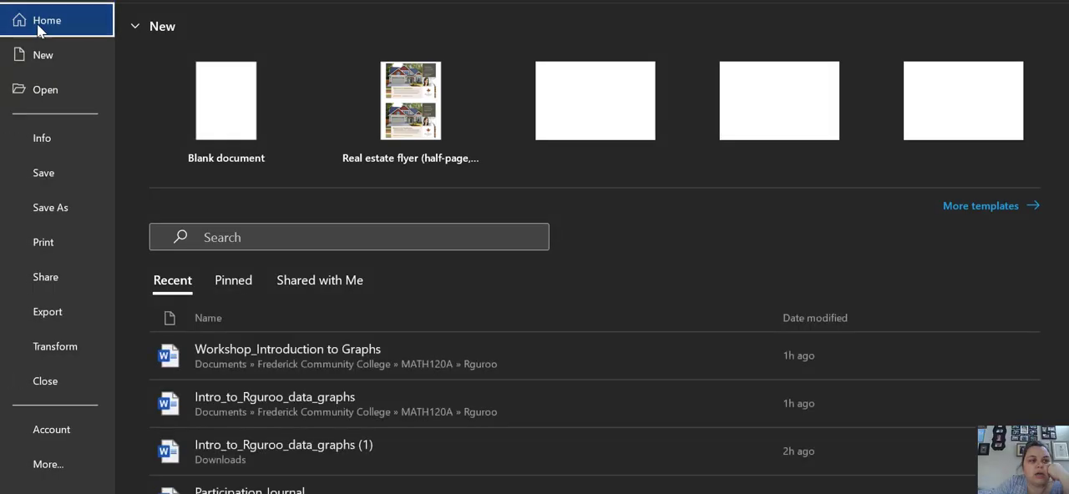
pyautogui.click(47, 52)
pyautogui.click(237, 99)
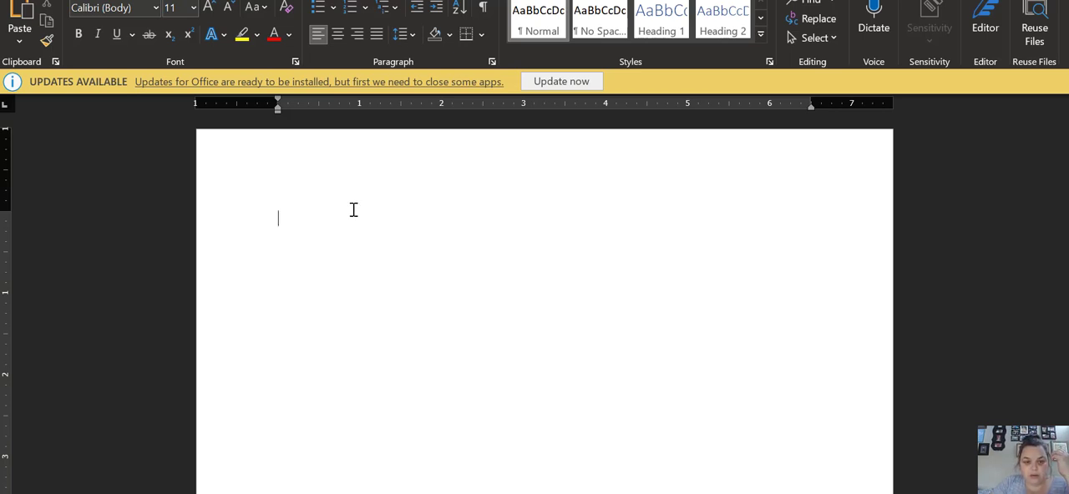
# Step: Paste the copied histogram into the blank document and look over the whole pasted plot
pyautogui.rightClick(354, 209)
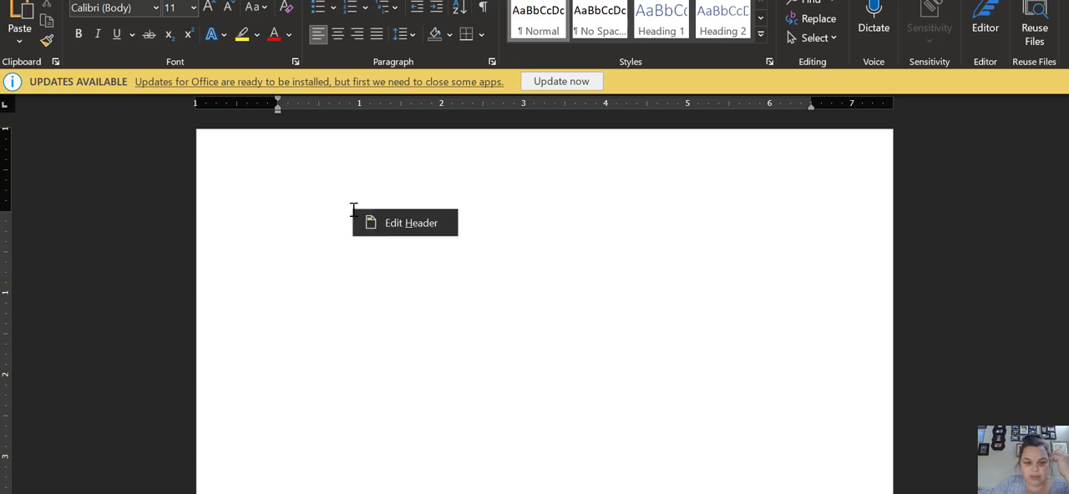
pyautogui.rightClick(278, 278)
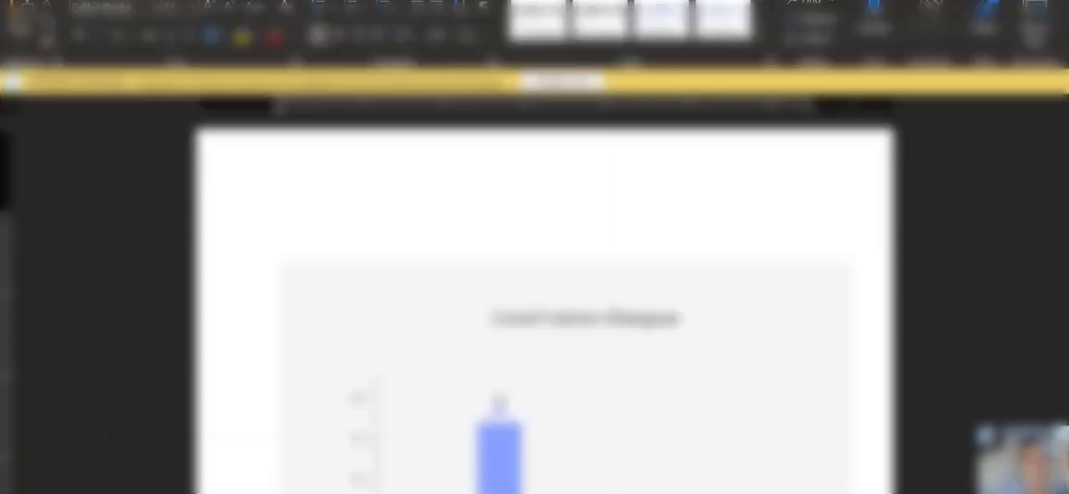
pyautogui.scroll(-10, 833, 222)
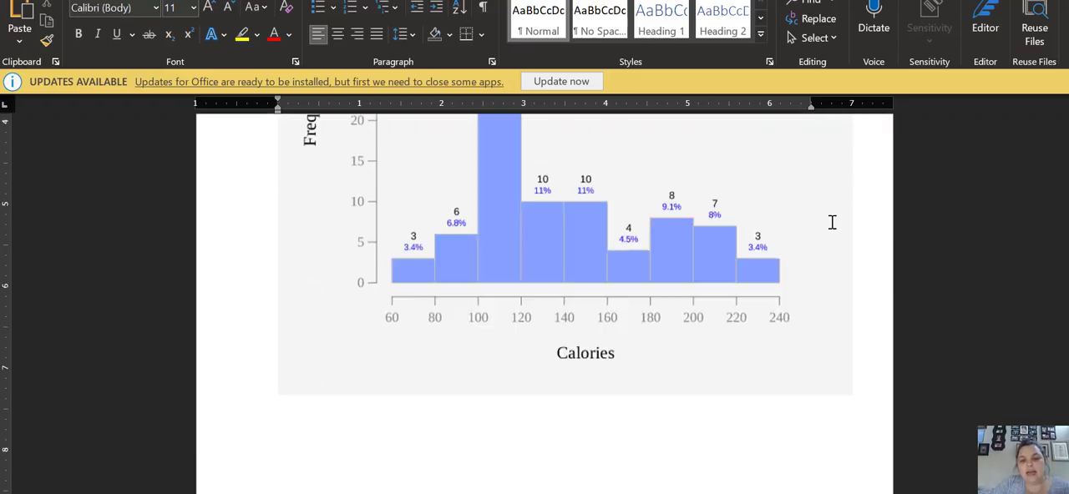
pyautogui.scroll(10, 832, 222)
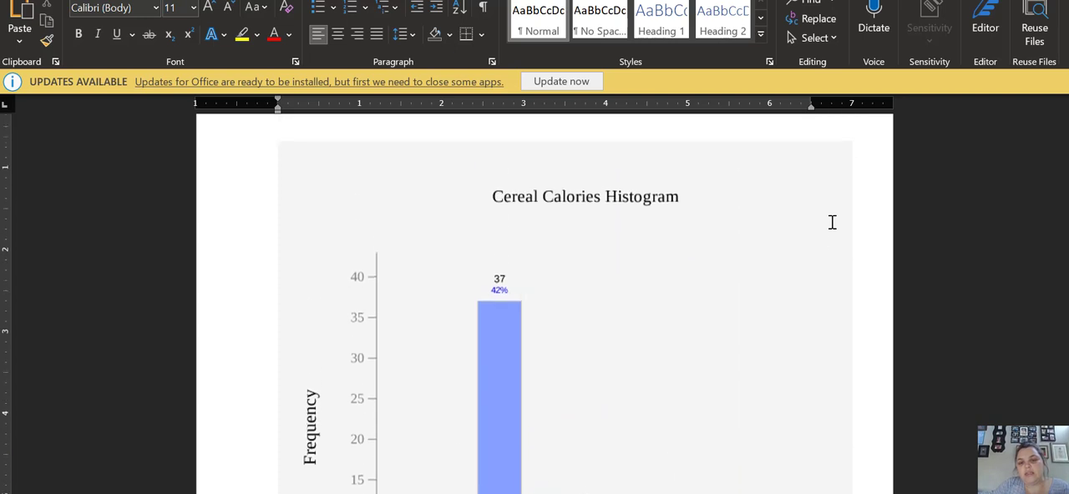
pyautogui.scroll(-8, 833, 223)
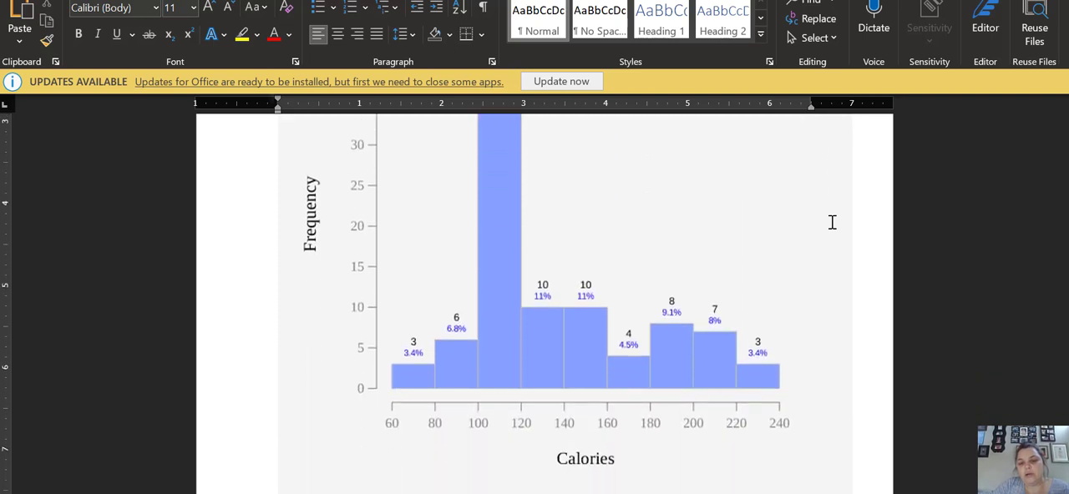
pyautogui.scroll(6, 832, 222)
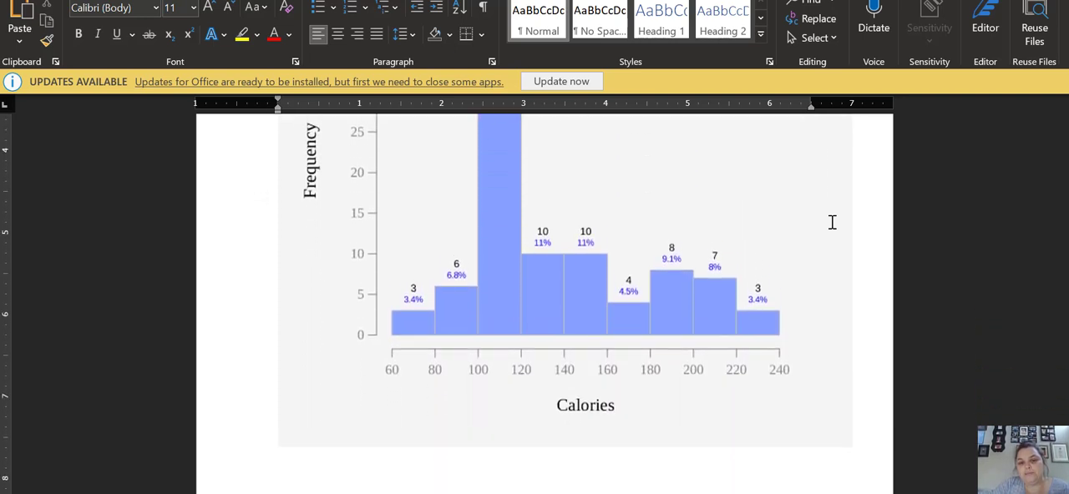
pyautogui.scroll(-7, 832, 222)
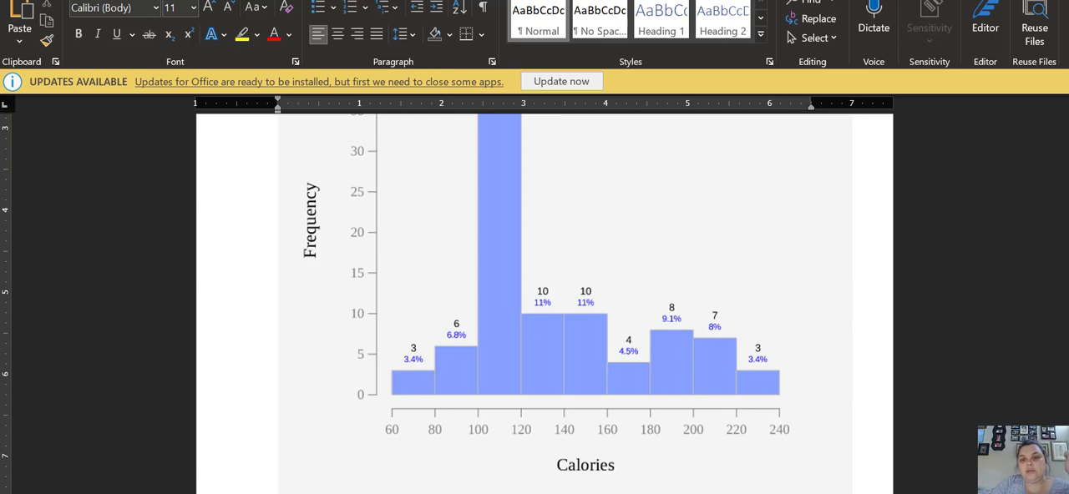
# Step: Close the document with the pasted histogram without saving it and switch back to Rguroo
pyautogui.hotkey('alt', 'F4')
pyautogui.click(646, 328)
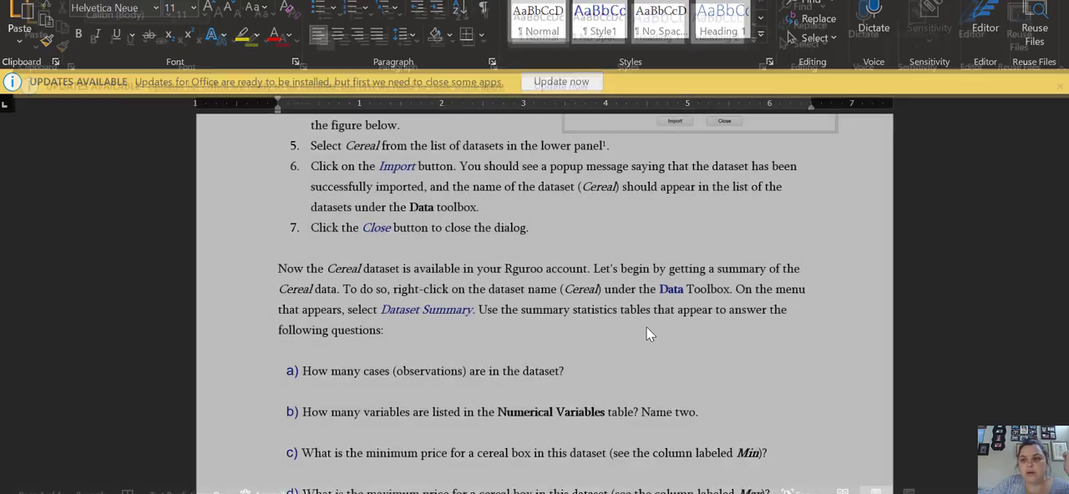
pyautogui.hotkey('alt', 'Tab')
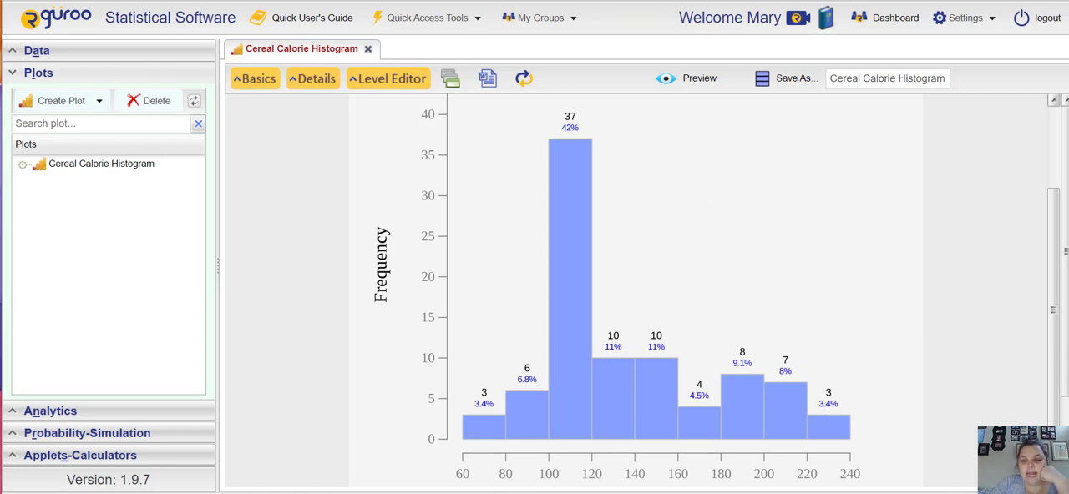
pyautogui.click(840, 493)
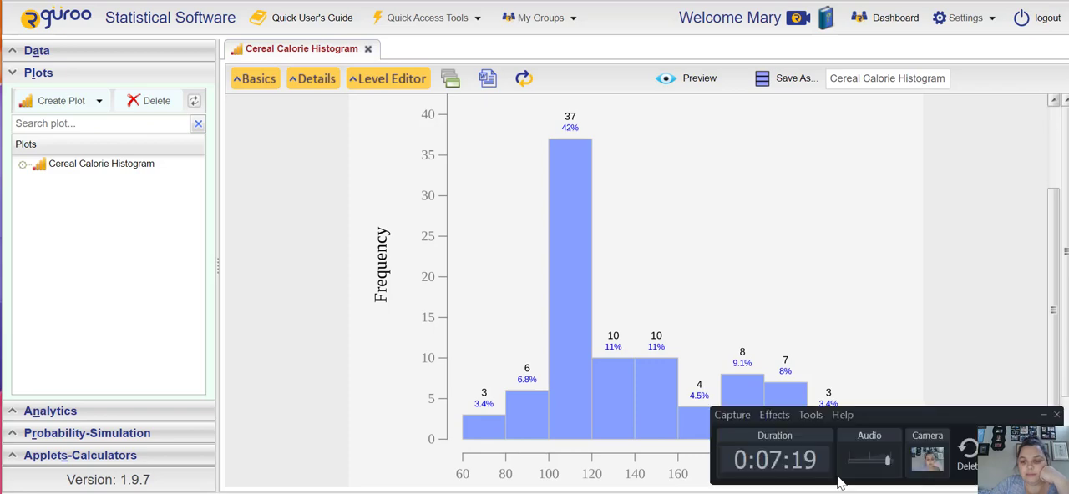